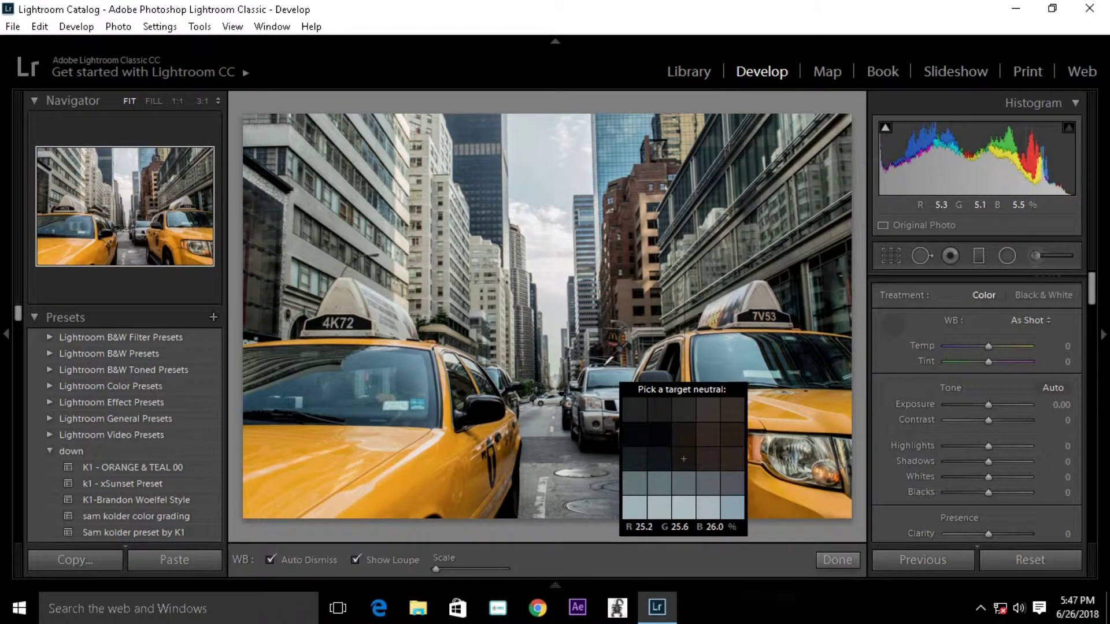
- Neutralise the white balance from a neutral spot, then set Exposure −0.53 and Contrast +83
{"action": "left_click", "coordinate": [603, 367]}
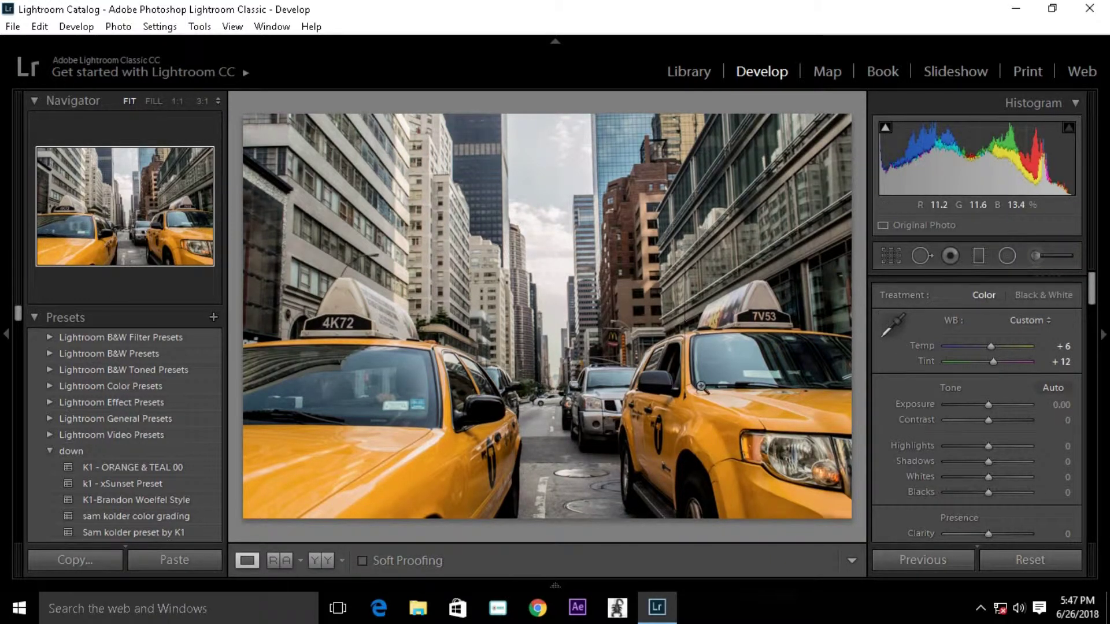
{"action": "left_click_drag", "start_coordinate": [988, 404], "coordinate": [983, 407]}
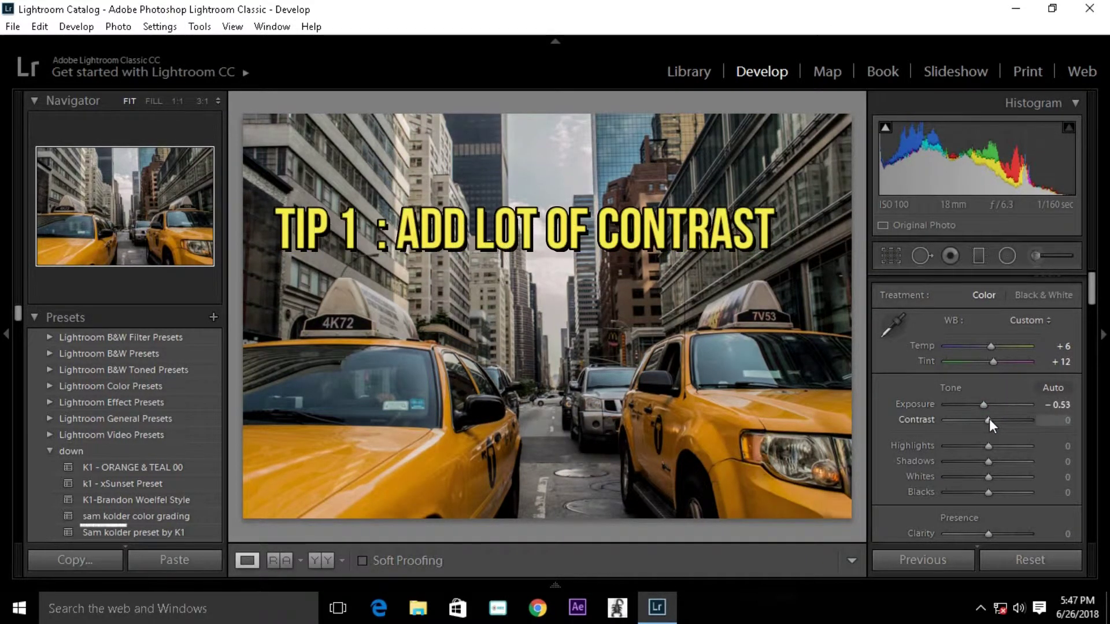
{"action": "left_click_drag", "start_coordinate": [988, 420], "coordinate": [1022, 414]}
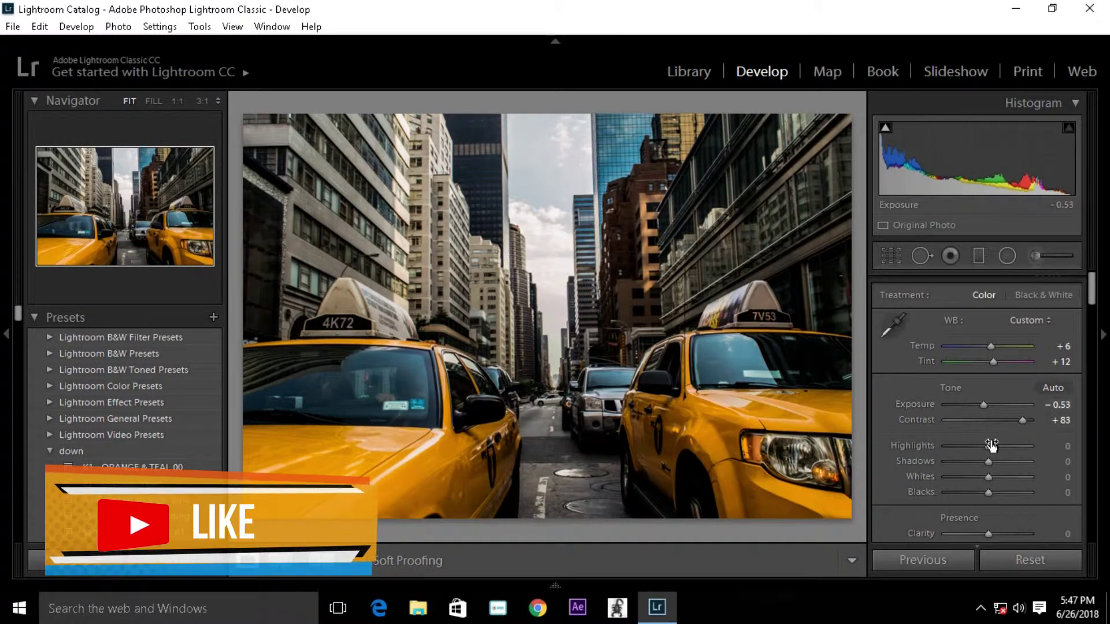
- Set Highlights +42, Shadows +40, Whites −55 and Blacks −73
{"action": "left_click_drag", "start_coordinate": [988, 446], "coordinate": [1006, 444]}
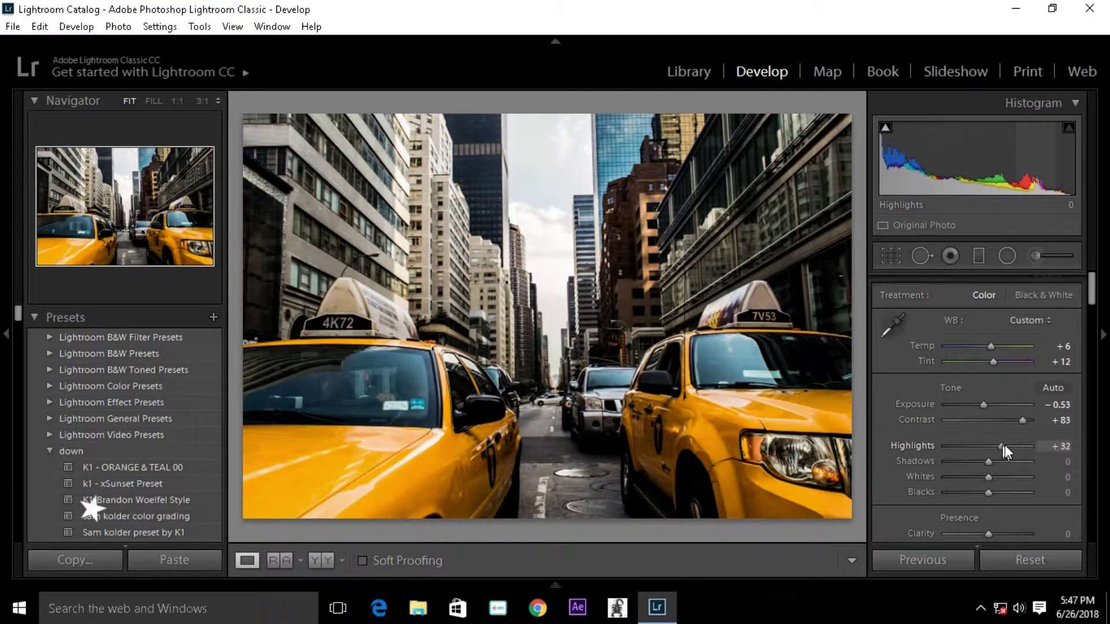
{"action": "left_click_drag", "start_coordinate": [988, 461], "coordinate": [1007, 458]}
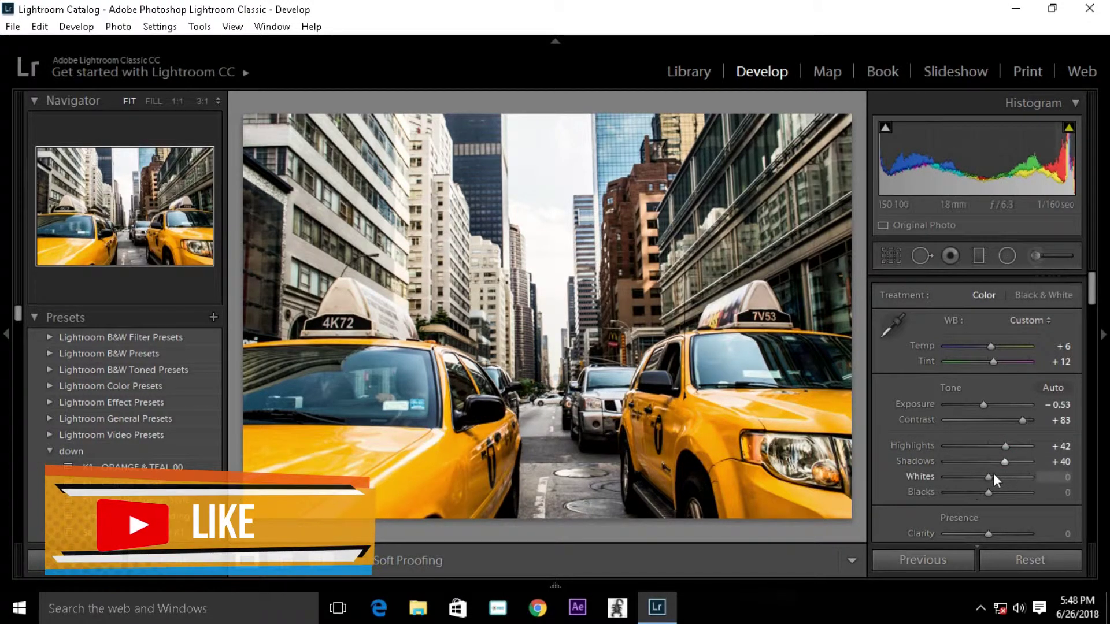
{"action": "mouse_move", "coordinate": [992, 474]}
{"action": "left_mouse_down"}
{"action": "mouse_move", "coordinate": [960, 474]}
{"action": "mouse_move", "coordinate": [957, 494]}
{"action": "left_mouse_up"}
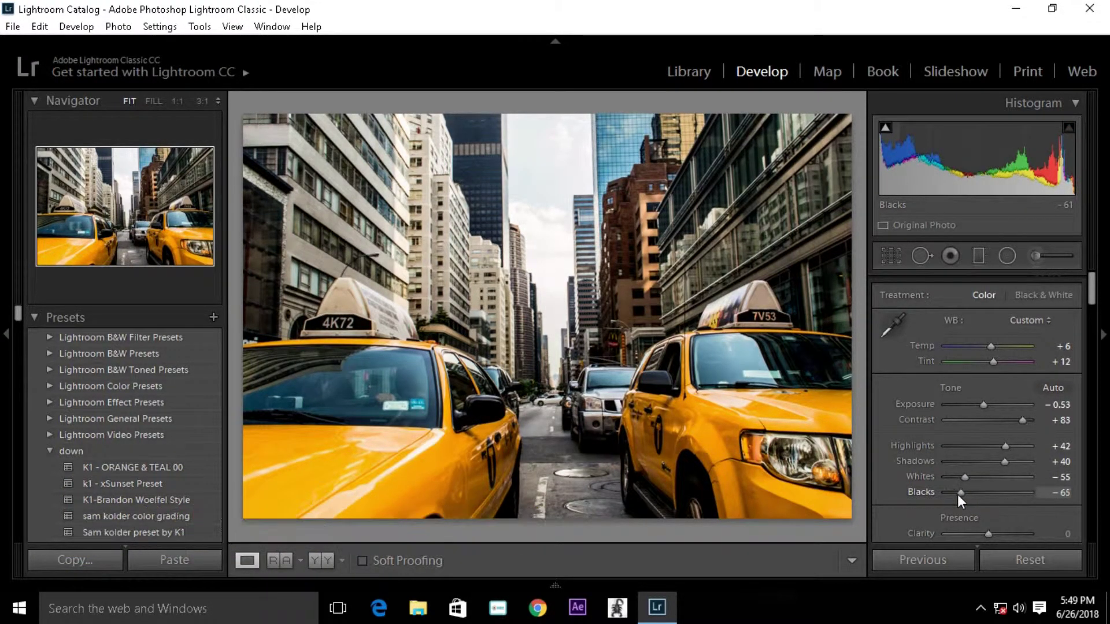
{"action": "left_click_drag", "start_coordinate": [1091, 318], "coordinate": [1091, 338]}
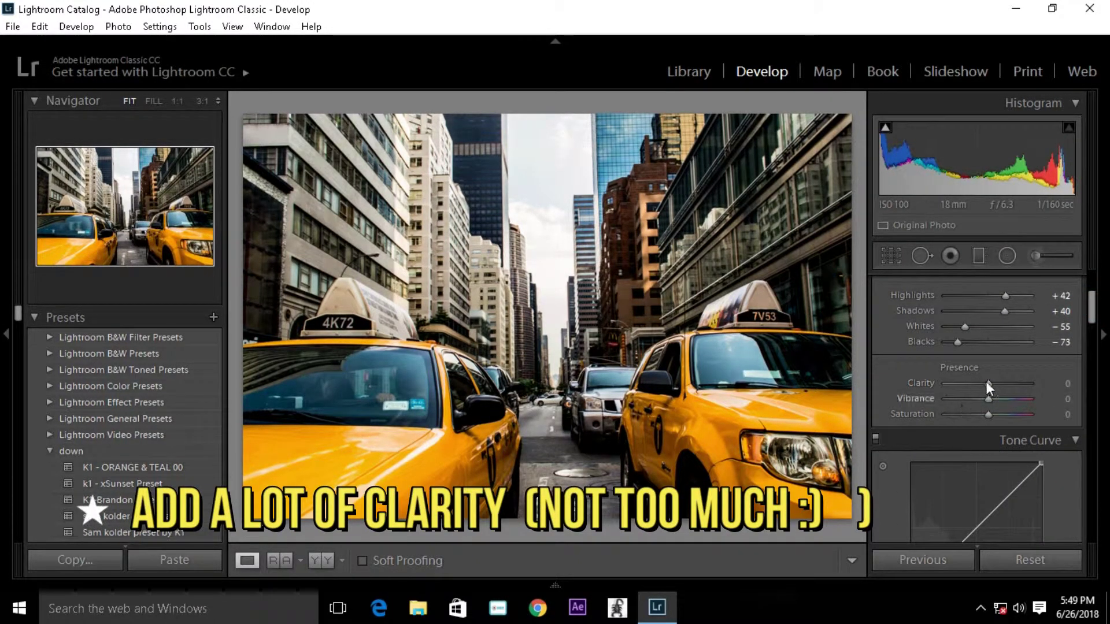
- Set Presence to Clarity +36, Vibrance +26 and Saturation −9
{"action": "left_click", "coordinate": [993, 384]}
{"action": "mouse_move", "coordinate": [994, 383]}
{"action": "left_mouse_down"}
{"action": "mouse_move", "coordinate": [1018, 383]}
{"action": "mouse_move", "coordinate": [1009, 387]}
{"action": "left_mouse_up"}
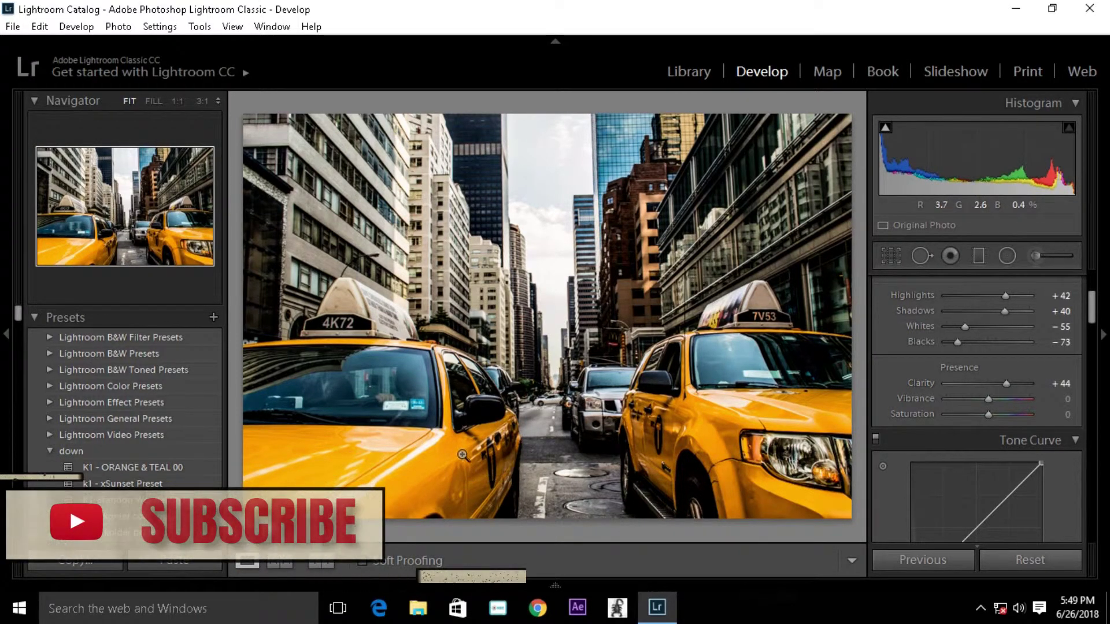
{"action": "left_click_drag", "start_coordinate": [1009, 384], "coordinate": [1004, 383]}
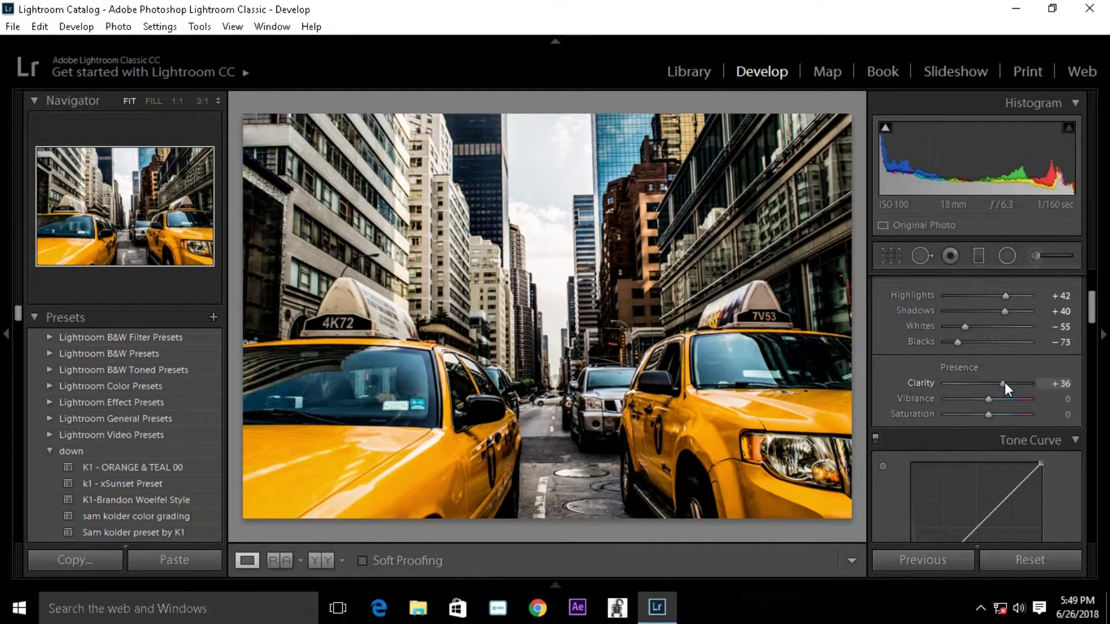
{"action": "left_click", "coordinate": [1002, 381]}
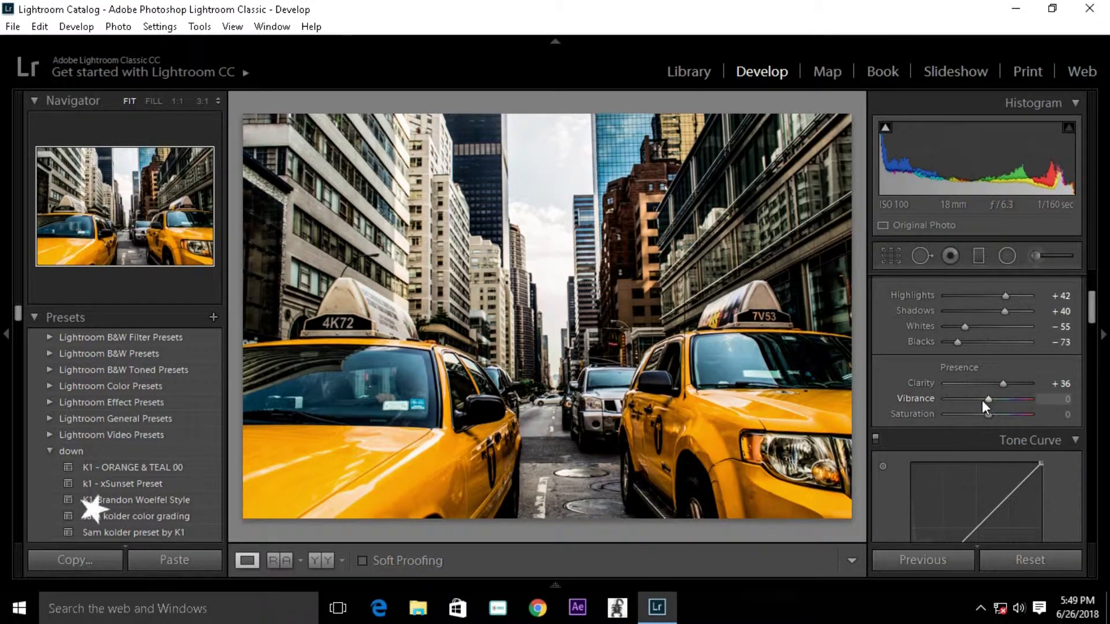
{"action": "mouse_move", "coordinate": [979, 400]}
{"action": "left_mouse_down"}
{"action": "mouse_move", "coordinate": [1000, 396]}
{"action": "mouse_move", "coordinate": [983, 414]}
{"action": "left_mouse_up"}
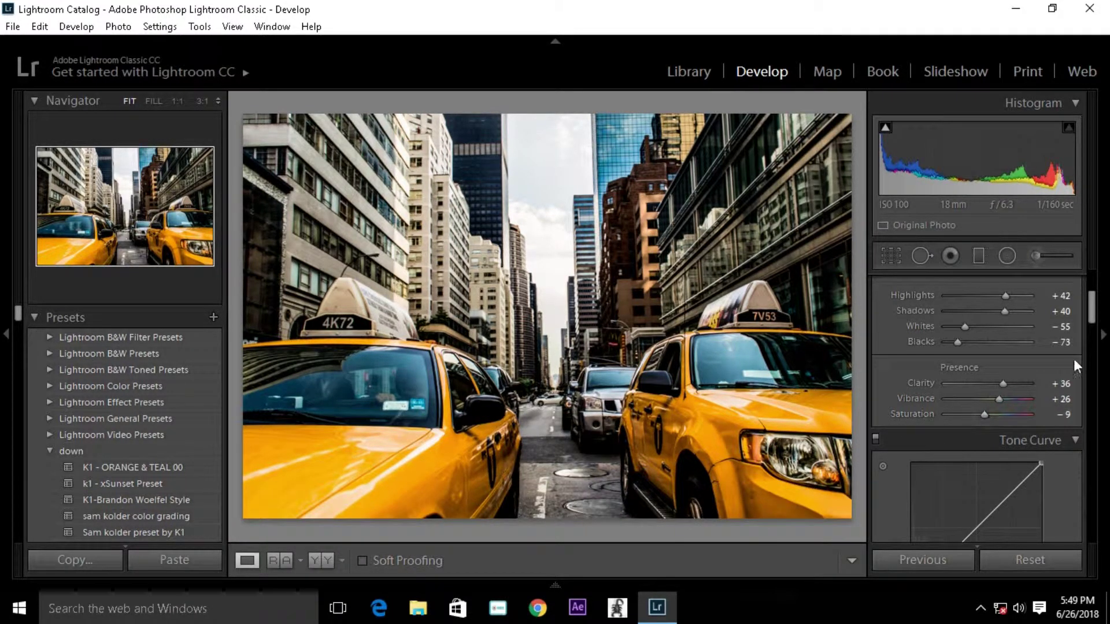
- Shape the RGB point curve into an S with highlight, midtone and lowered shadow points
{"action": "left_click_drag", "start_coordinate": [1091, 311], "coordinate": [1091, 328]}
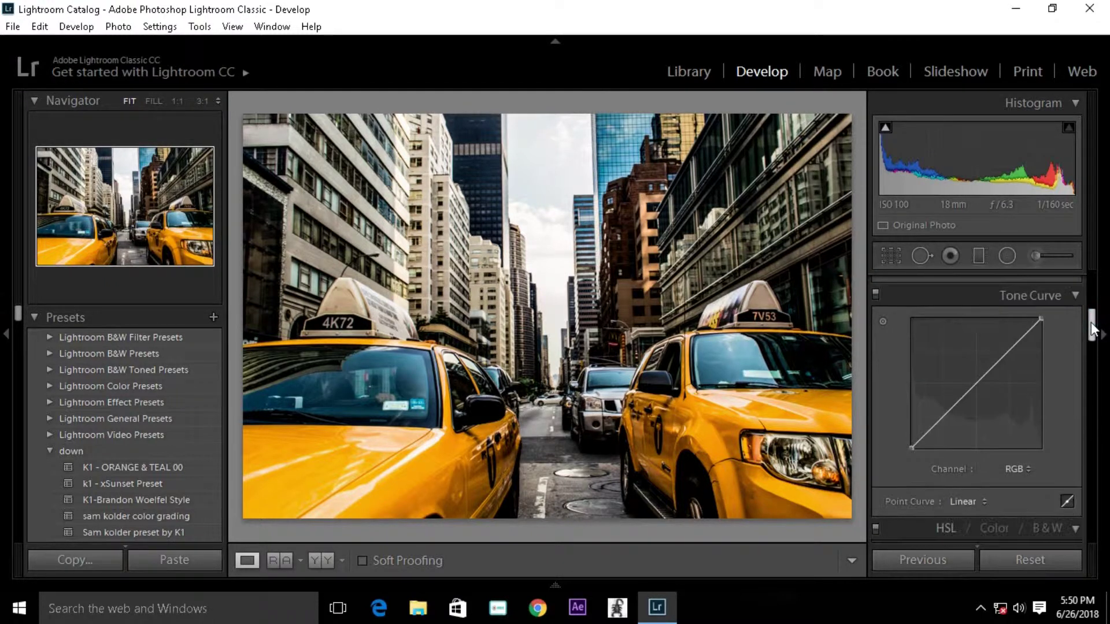
{"action": "left_click", "coordinate": [1008, 348]}
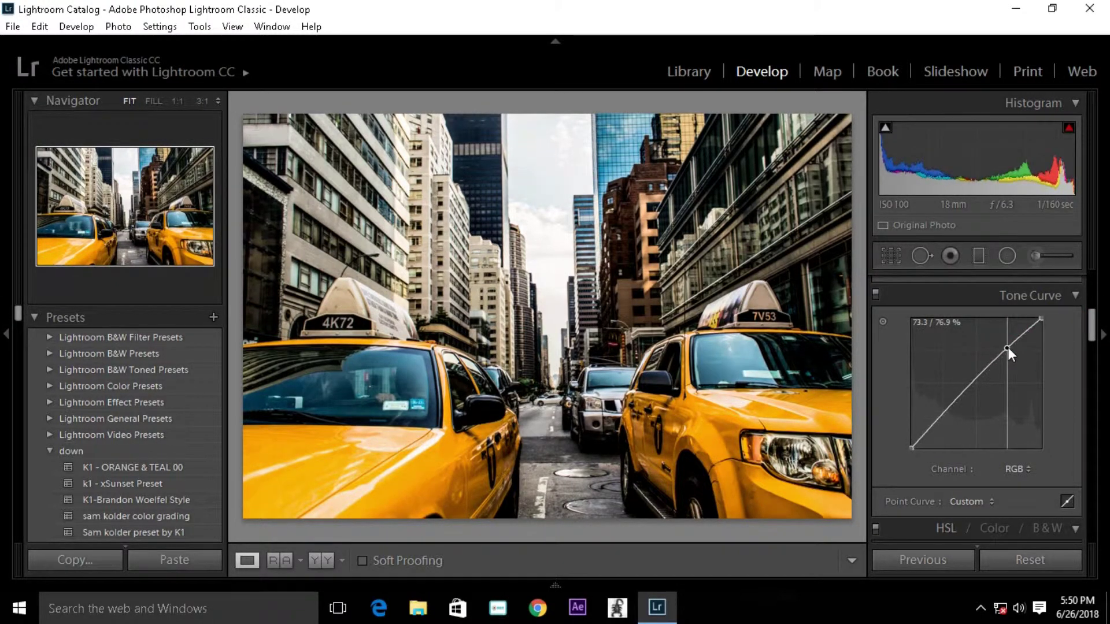
{"action": "left_click_drag", "start_coordinate": [971, 386], "coordinate": [971, 391]}
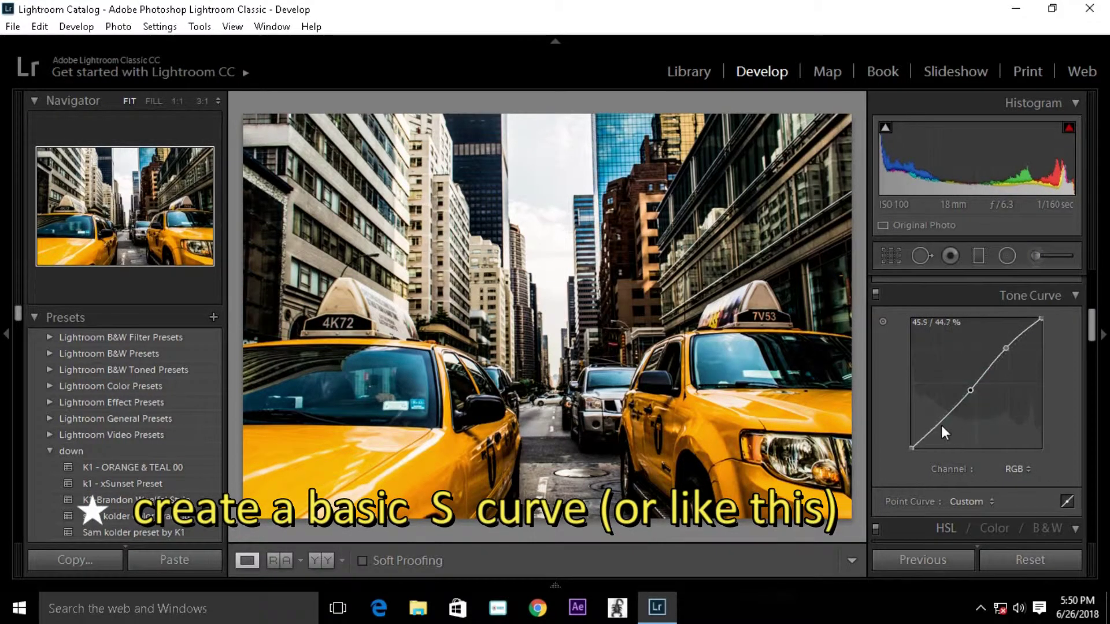
{"action": "left_click_drag", "start_coordinate": [936, 422], "coordinate": [905, 441]}
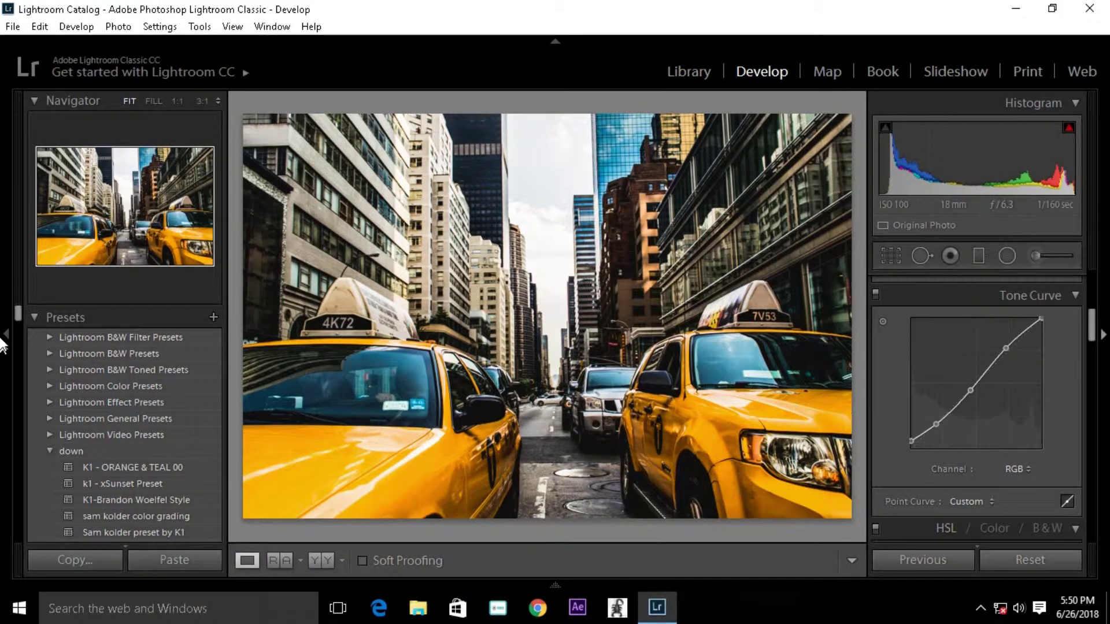
{"action": "left_click_drag", "start_coordinate": [1093, 328], "coordinate": [1083, 356]}
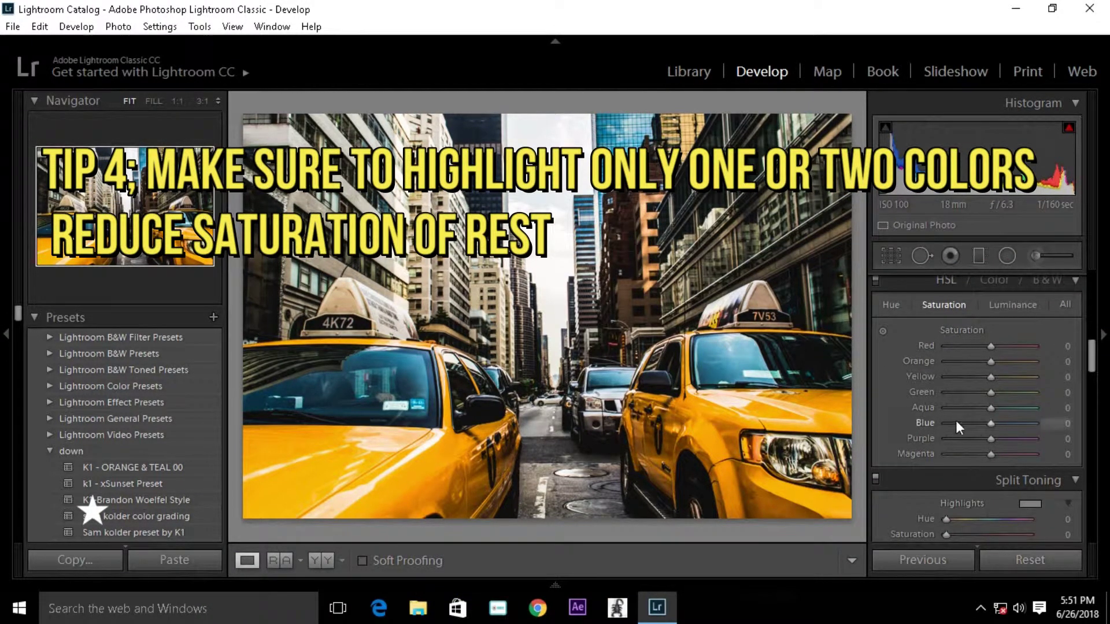
- Lower HSL saturation for greens, aquas, purples, magentas, reds and yellows
{"action": "mouse_move", "coordinate": [991, 422]}
{"action": "left_mouse_down"}
{"action": "mouse_move", "coordinate": [941, 422]}
{"action": "mouse_move", "coordinate": [956, 421]}
{"action": "left_mouse_up"}
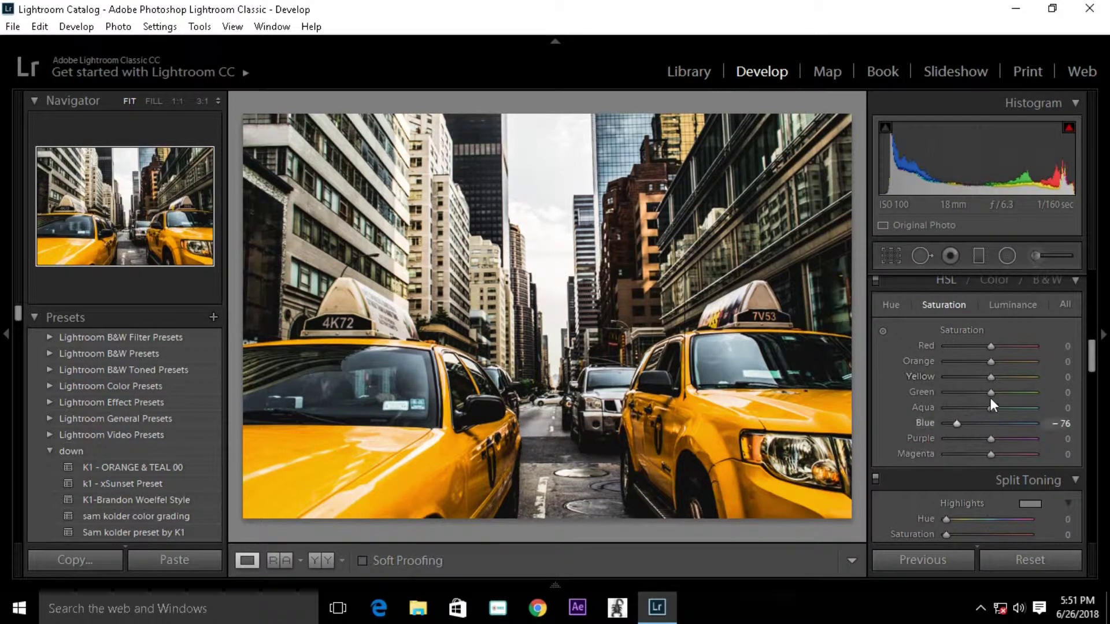
{"action": "left_click_drag", "start_coordinate": [989, 393], "coordinate": [953, 392]}
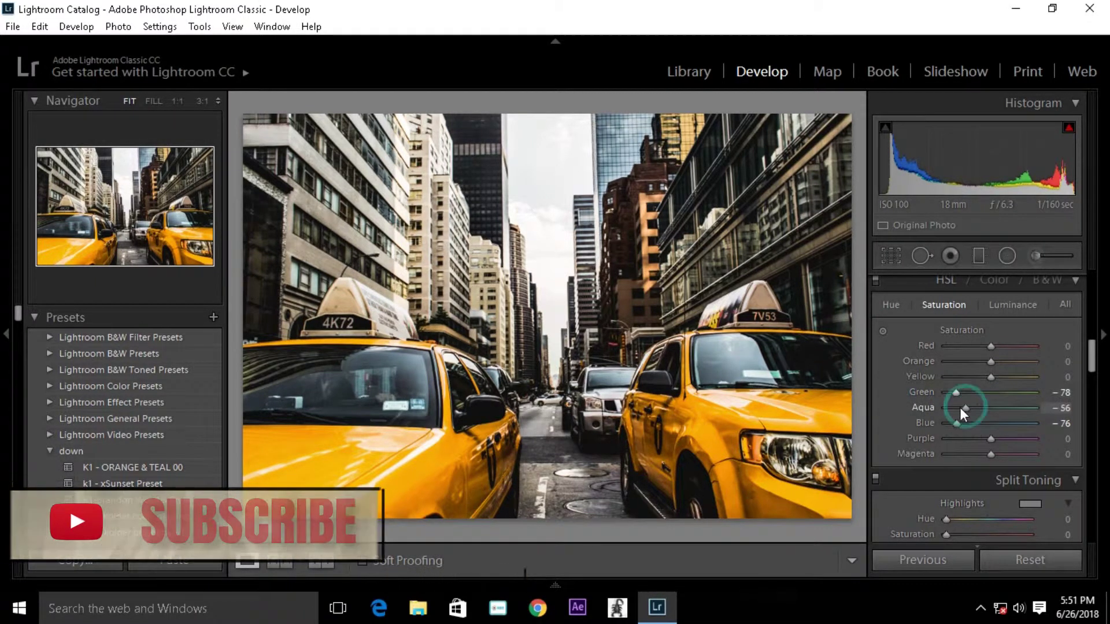
{"action": "left_click_drag", "start_coordinate": [970, 407], "coordinate": [933, 405]}
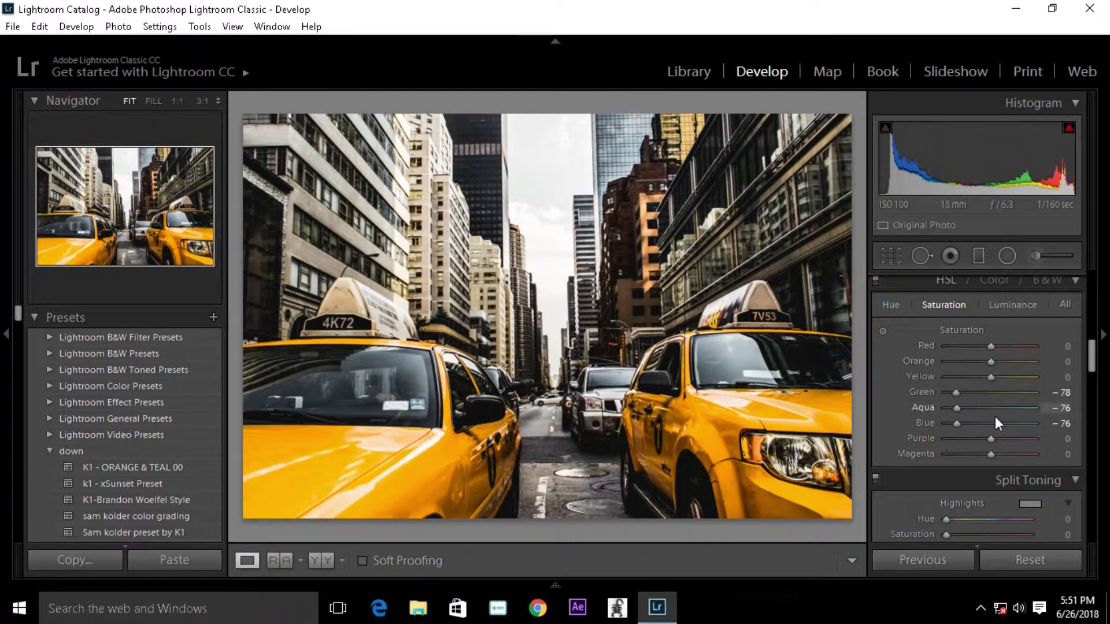
{"action": "left_click_drag", "start_coordinate": [991, 439], "coordinate": [969, 438]}
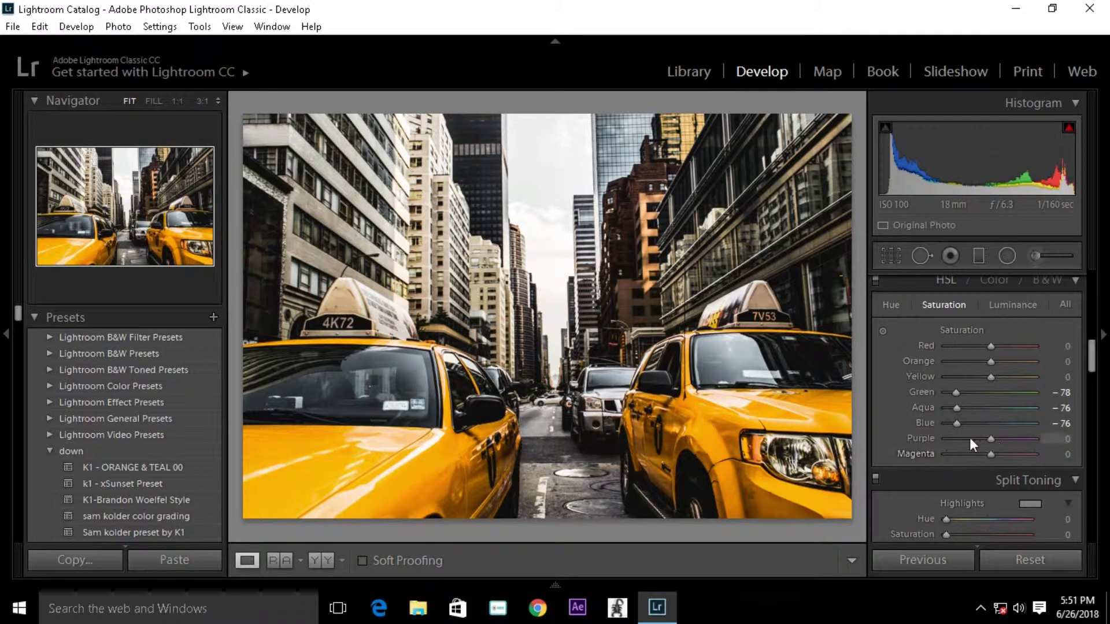
{"action": "left_click", "coordinate": [966, 454]}
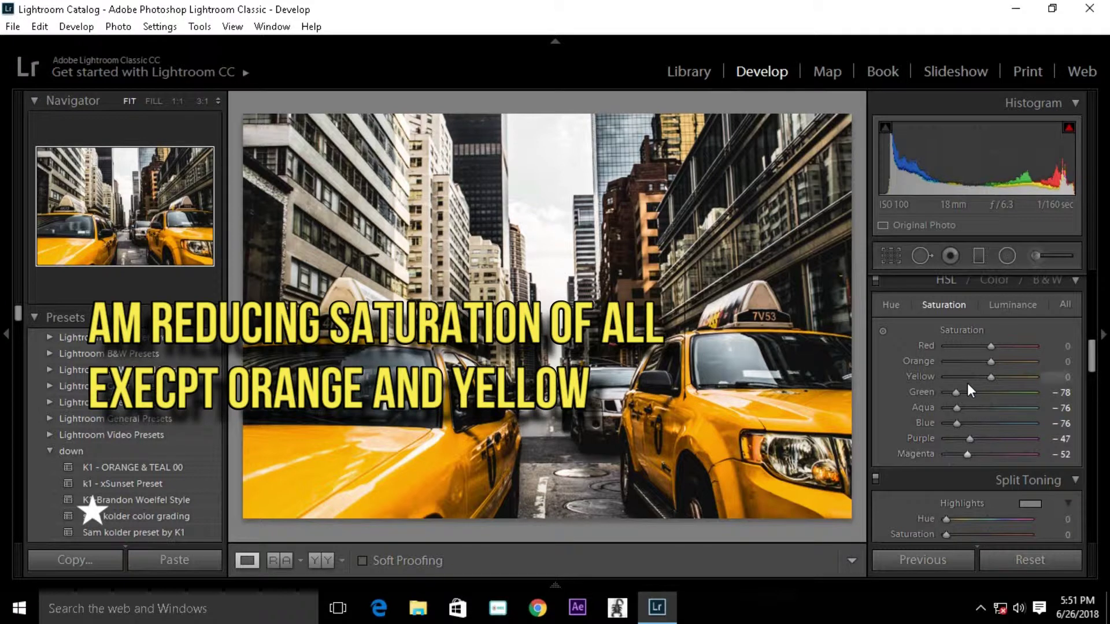
{"action": "mouse_move", "coordinate": [1000, 348]}
{"action": "left_mouse_down"}
{"action": "mouse_move", "coordinate": [963, 346]}
{"action": "mouse_move", "coordinate": [983, 363]}
{"action": "mouse_move", "coordinate": [978, 378]}
{"action": "mouse_move", "coordinate": [990, 376]}
{"action": "mouse_move", "coordinate": [985, 362]}
{"action": "left_mouse_up"}
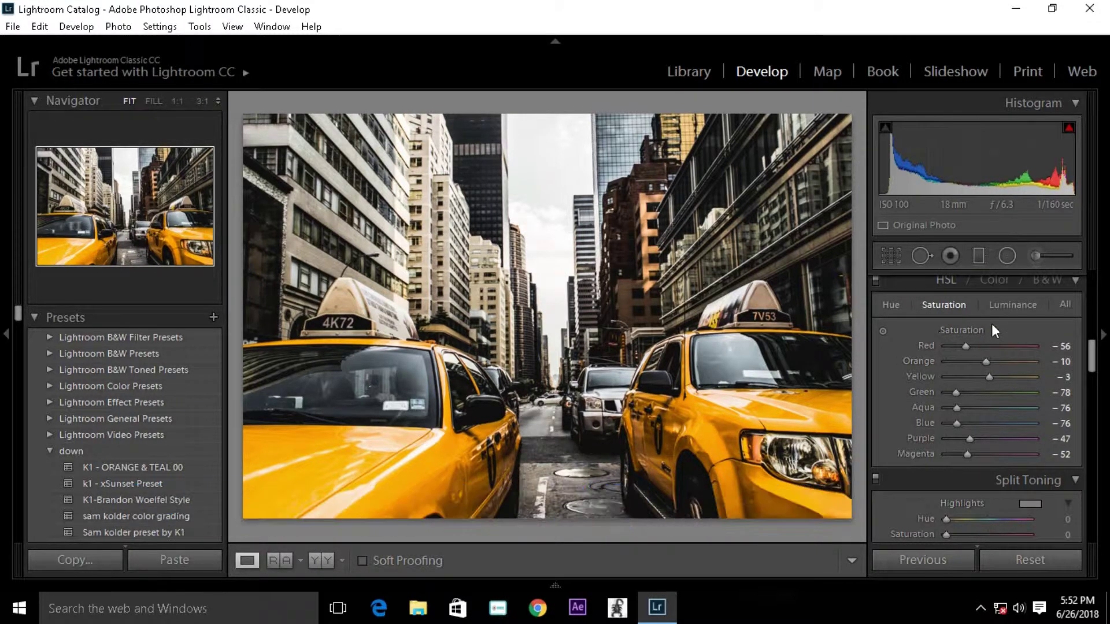
{"action": "left_click_drag", "start_coordinate": [987, 374], "coordinate": [973, 375]}
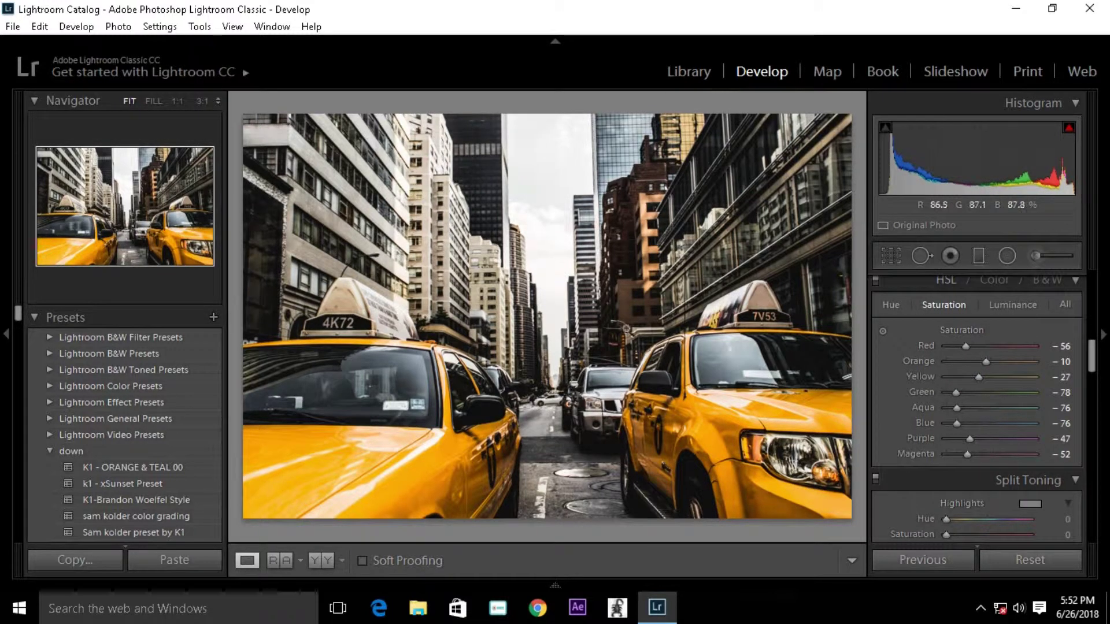
- Set HSL luminance to Orange +8 and Green −38
{"action": "left_click", "coordinate": [990, 304]}
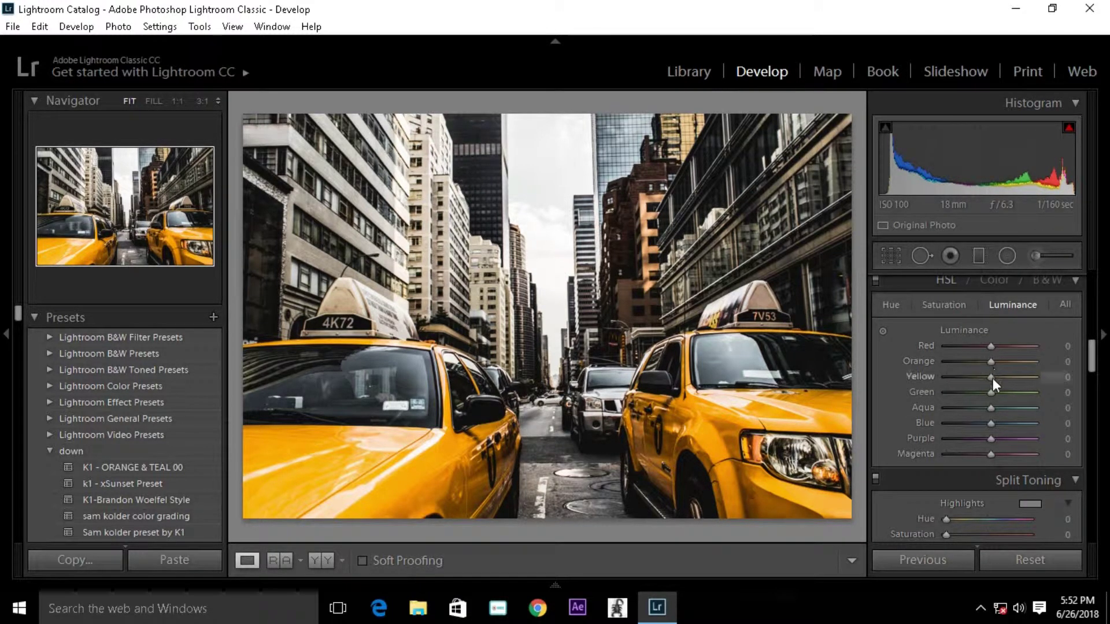
{"action": "left_click_drag", "start_coordinate": [993, 363], "coordinate": [997, 359]}
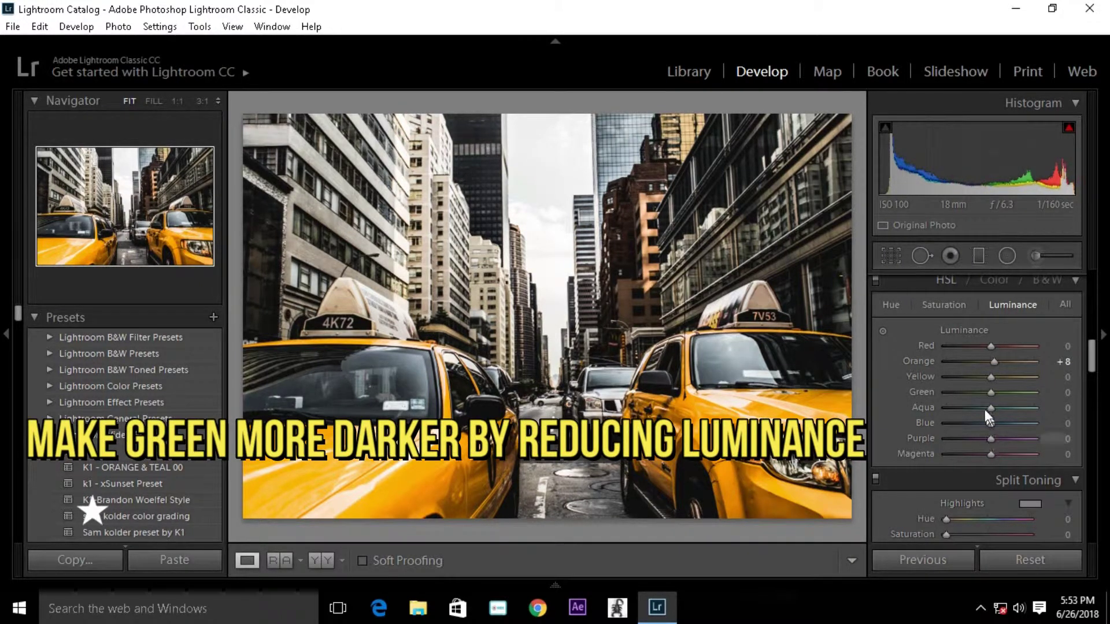
{"action": "left_click_drag", "start_coordinate": [989, 396], "coordinate": [973, 396]}
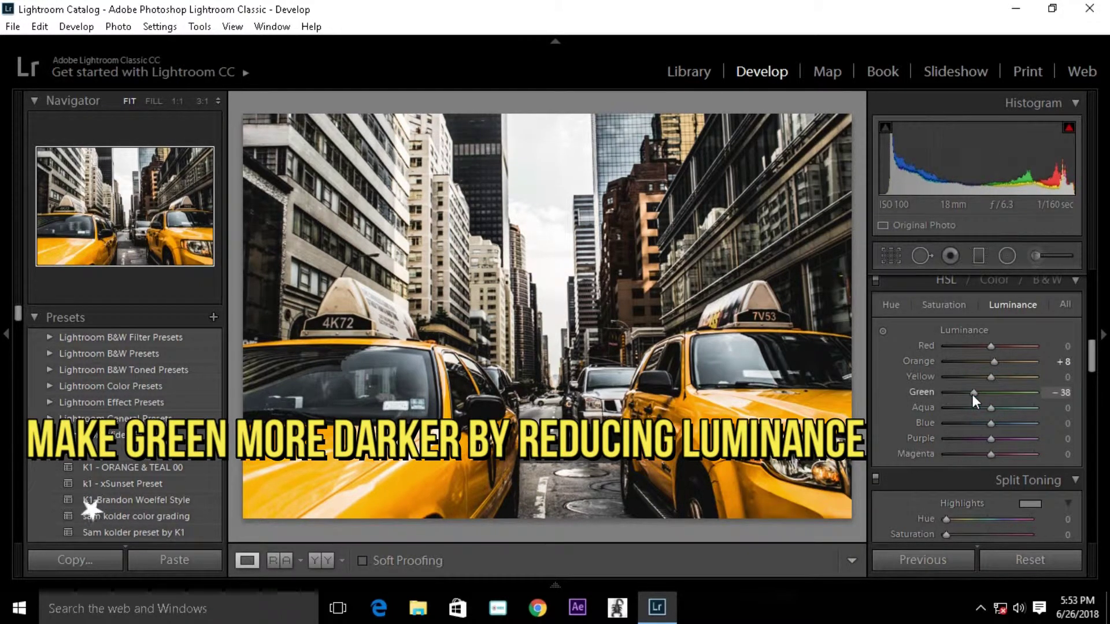
{"action": "left_click_drag", "start_coordinate": [1091, 355], "coordinate": [1091, 373]}
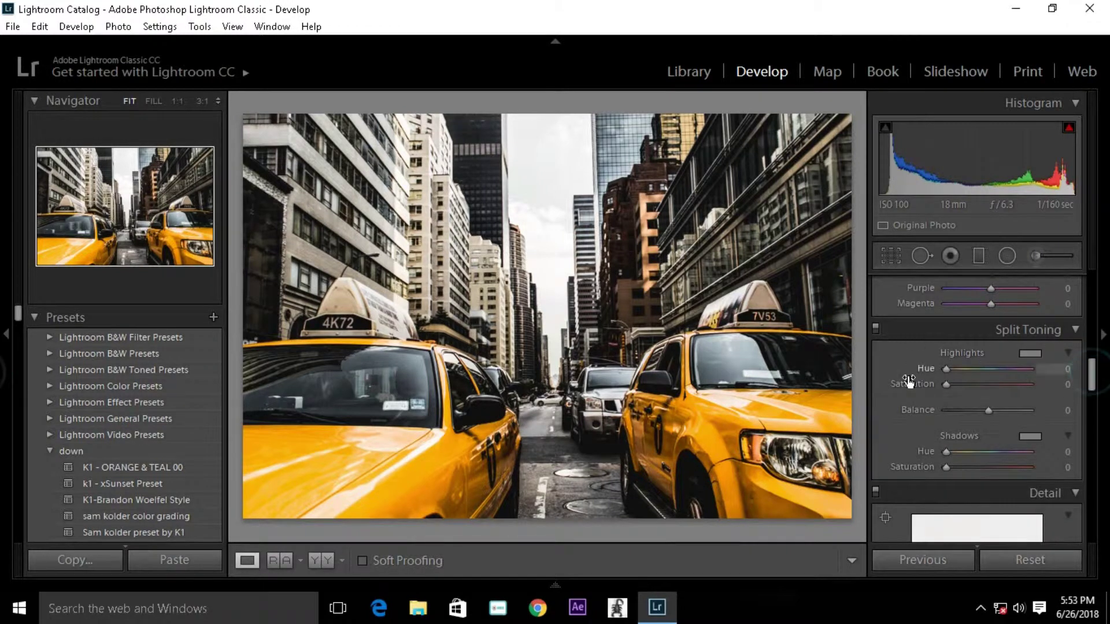
- Set split-toning Highlights to hue 38, saturation 10 and Shadows to hue 206, saturation 13
{"action": "scroll", "coordinate": [949, 383], "scroll_direction": "down", "scroll_amount": 1}
{"action": "mouse_move", "coordinate": [955, 366]}
{"action": "left_mouse_down"}
{"action": "mouse_move", "coordinate": [983, 365]}
{"action": "mouse_move", "coordinate": [948, 349]}
{"action": "mouse_move", "coordinate": [966, 349]}
{"action": "mouse_move", "coordinate": [952, 348]}
{"action": "mouse_move", "coordinate": [959, 365]}
{"action": "left_mouse_up"}
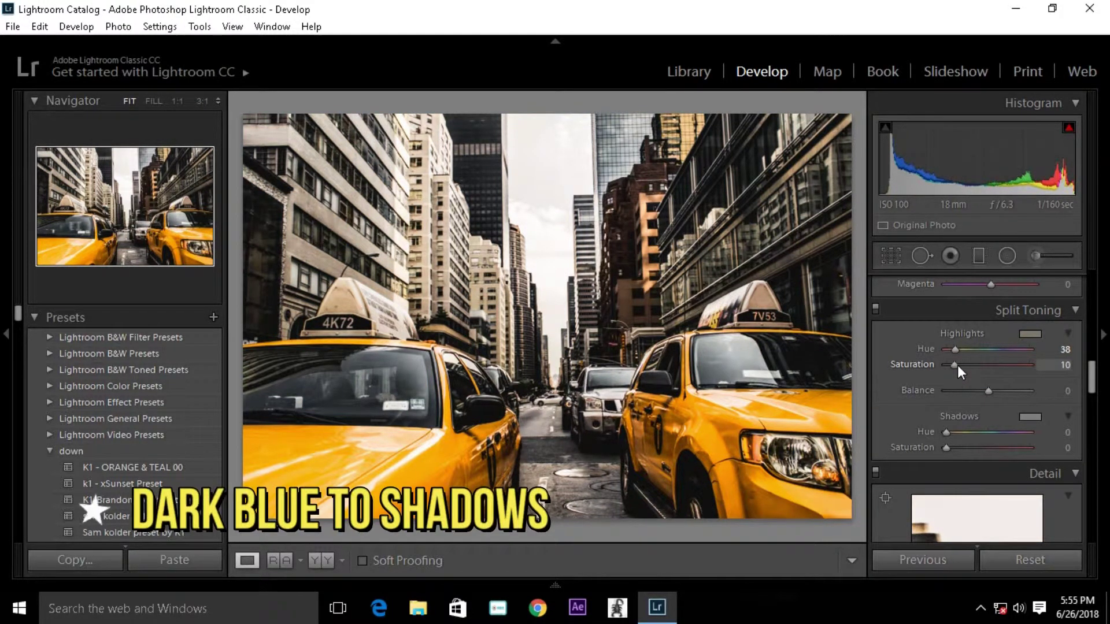
{"action": "mouse_move", "coordinate": [947, 447]}
{"action": "left_mouse_down"}
{"action": "mouse_move", "coordinate": [993, 448]}
{"action": "mouse_move", "coordinate": [969, 429]}
{"action": "mouse_move", "coordinate": [995, 431]}
{"action": "mouse_move", "coordinate": [986, 448]}
{"action": "mouse_move", "coordinate": [955, 448]}
{"action": "left_mouse_up"}
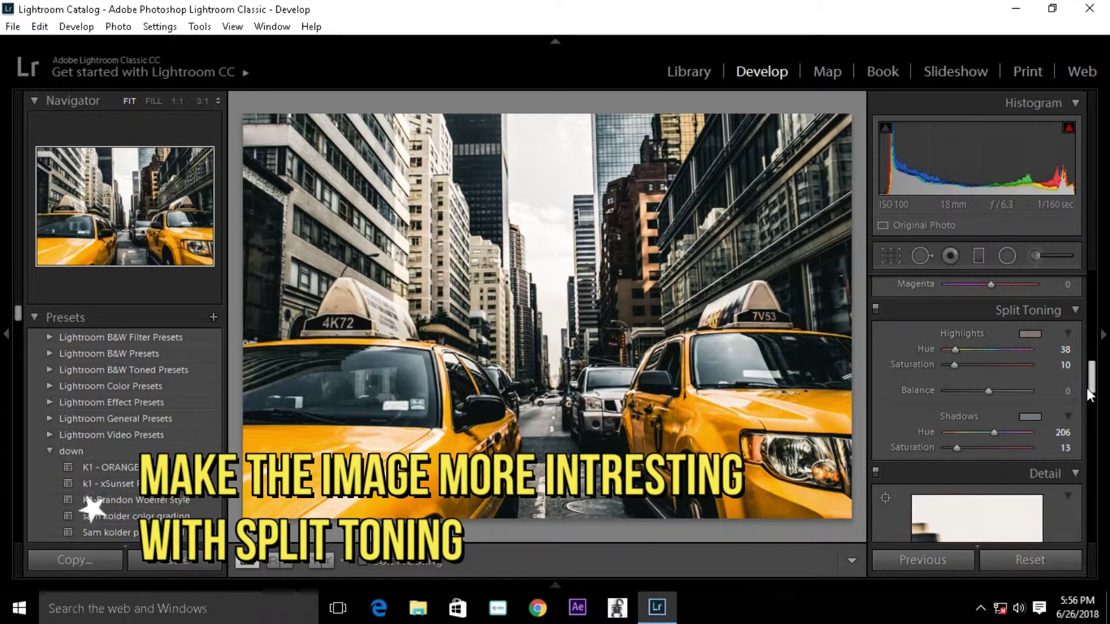
{"action": "left_click_drag", "start_coordinate": [1095, 388], "coordinate": [1096, 413]}
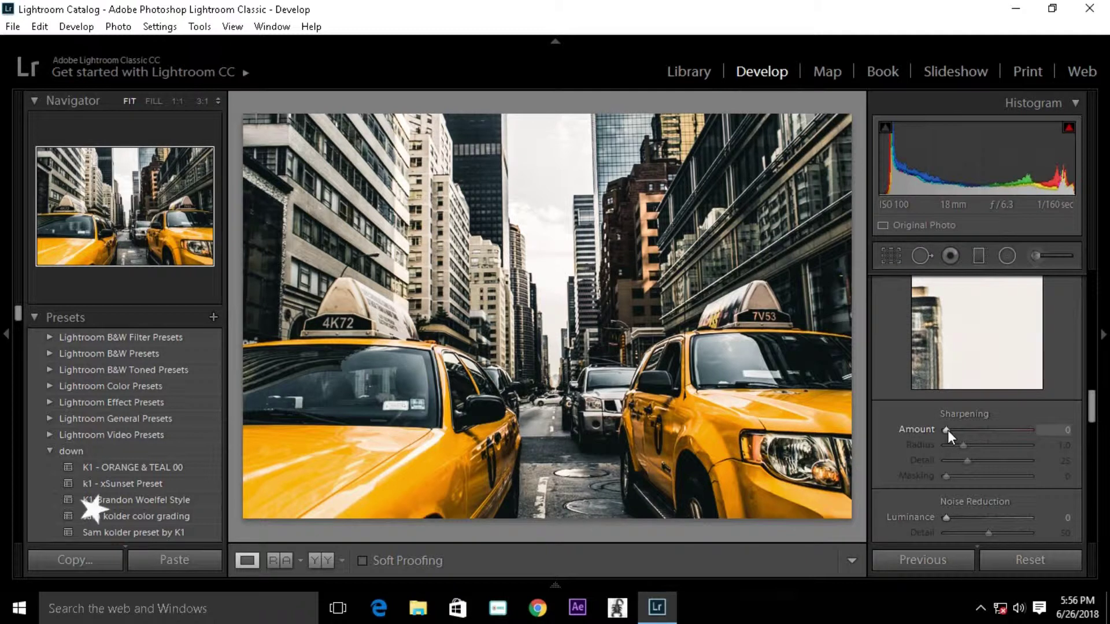
- Set Sharpening Amount 28 and a post-crop vignette with Amount −20 and Feather 100
{"action": "left_click_drag", "start_coordinate": [948, 431], "coordinate": [959, 432]}
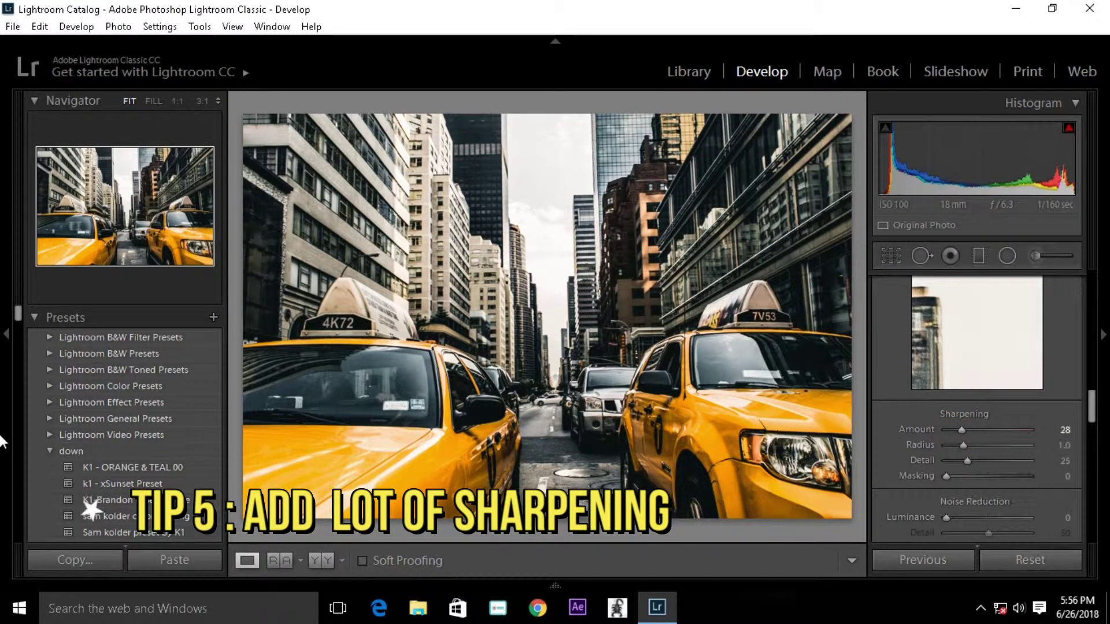
{"action": "left_click_drag", "start_coordinate": [1093, 408], "coordinate": [1091, 494]}
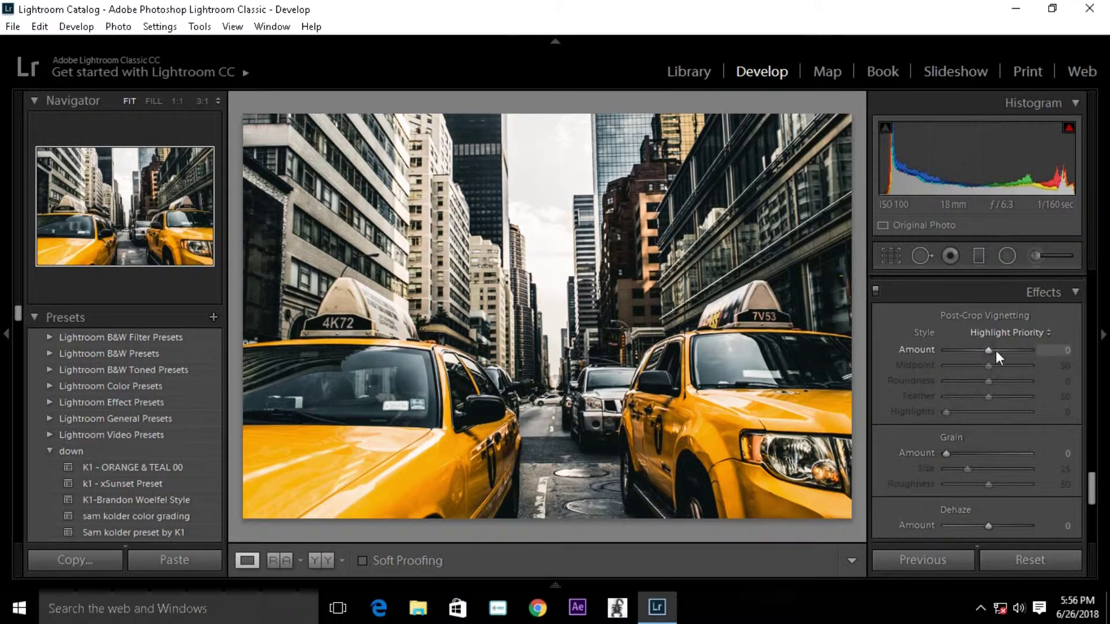
{"action": "left_click_drag", "start_coordinate": [995, 351], "coordinate": [968, 352]}
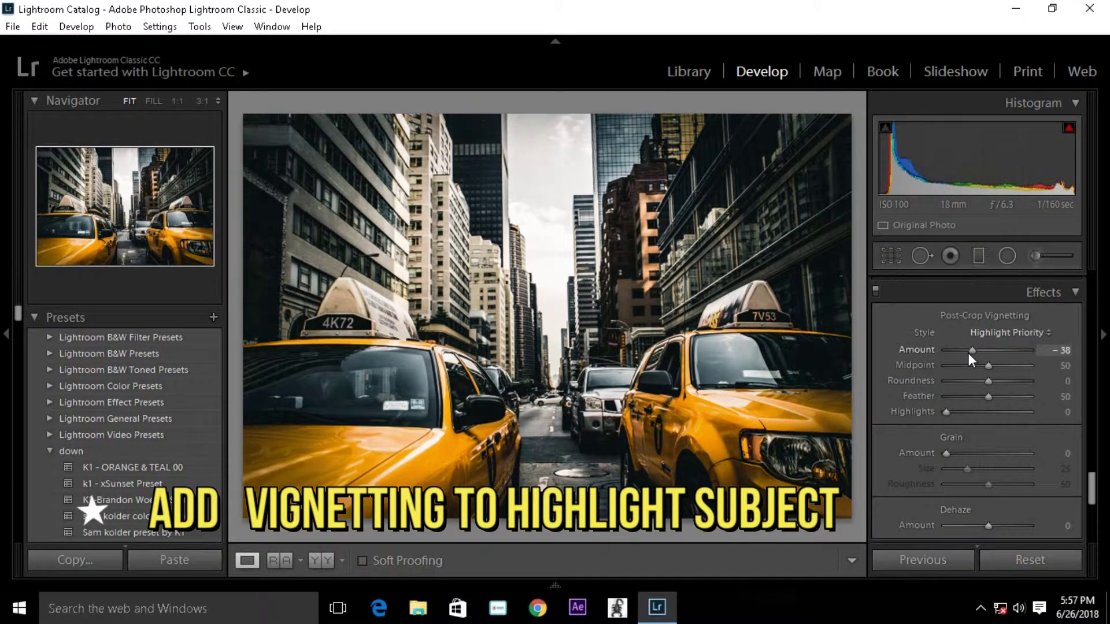
{"action": "left_click_drag", "start_coordinate": [1027, 394], "coordinate": [1038, 394]}
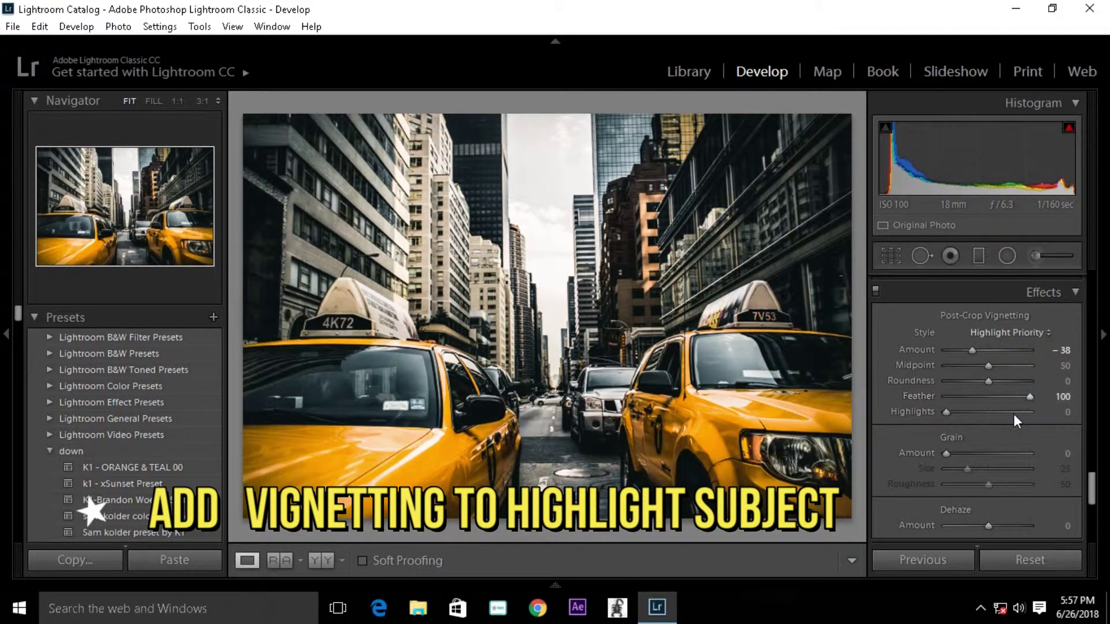
{"action": "left_click_drag", "start_coordinate": [973, 352], "coordinate": [979, 350]}
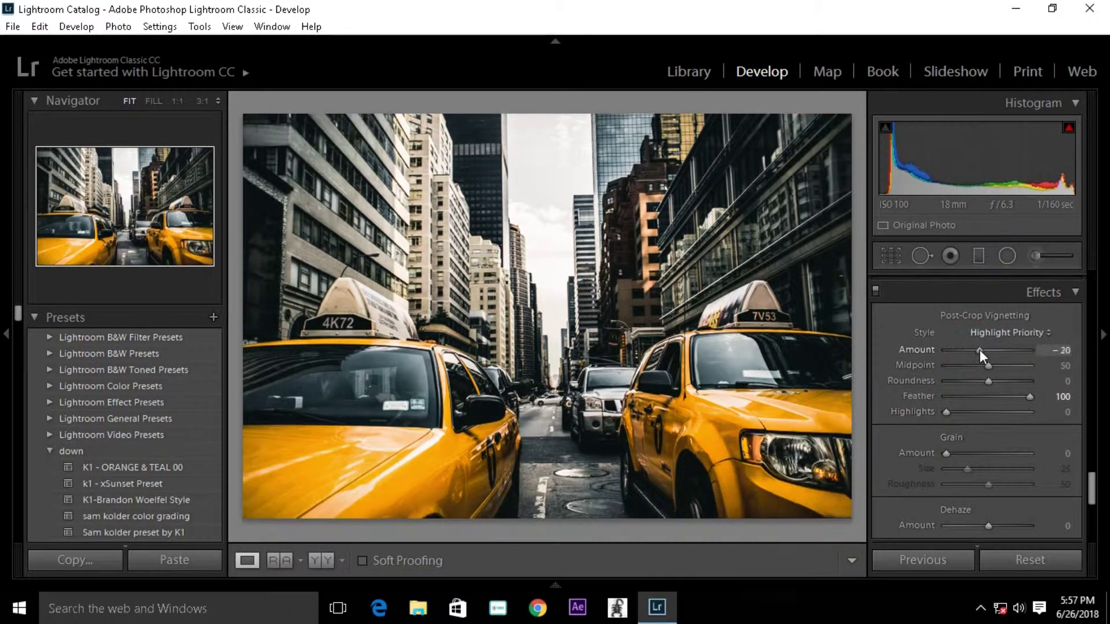
{"action": "scroll", "coordinate": [1092, 494], "scroll_direction": "down", "scroll_amount": 1}
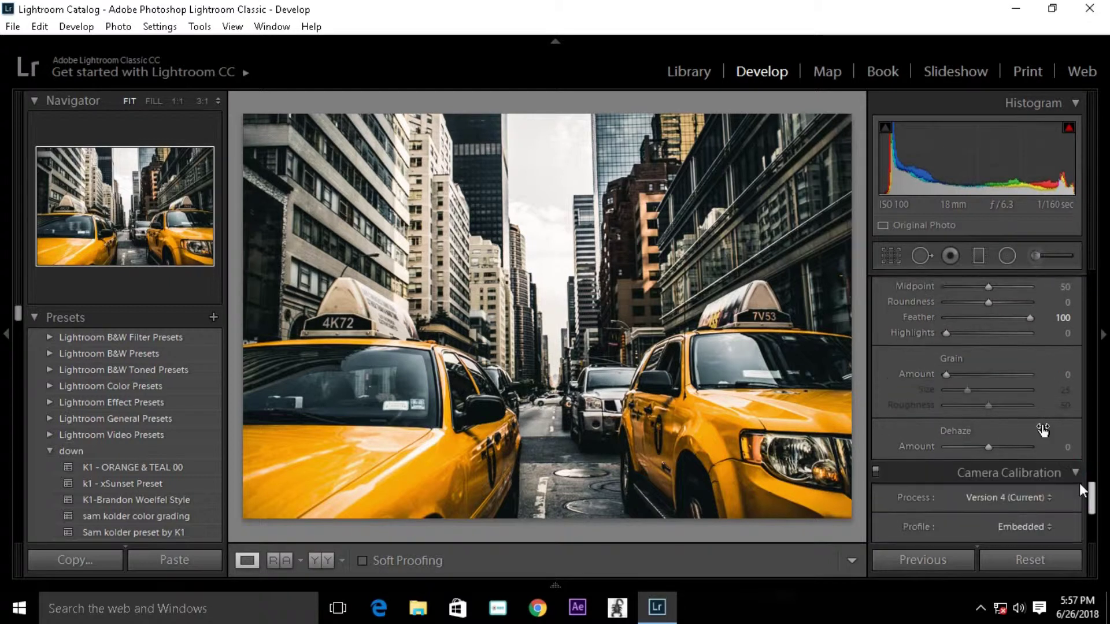
{"action": "scroll", "coordinate": [1093, 494], "scroll_direction": "up", "scroll_amount": 1}
- Drag a graduated filter down over the upper buildings, checking its coverage with the mask overlay
{"action": "scroll", "coordinate": [1093, 494], "scroll_direction": "down", "scroll_amount": 1}
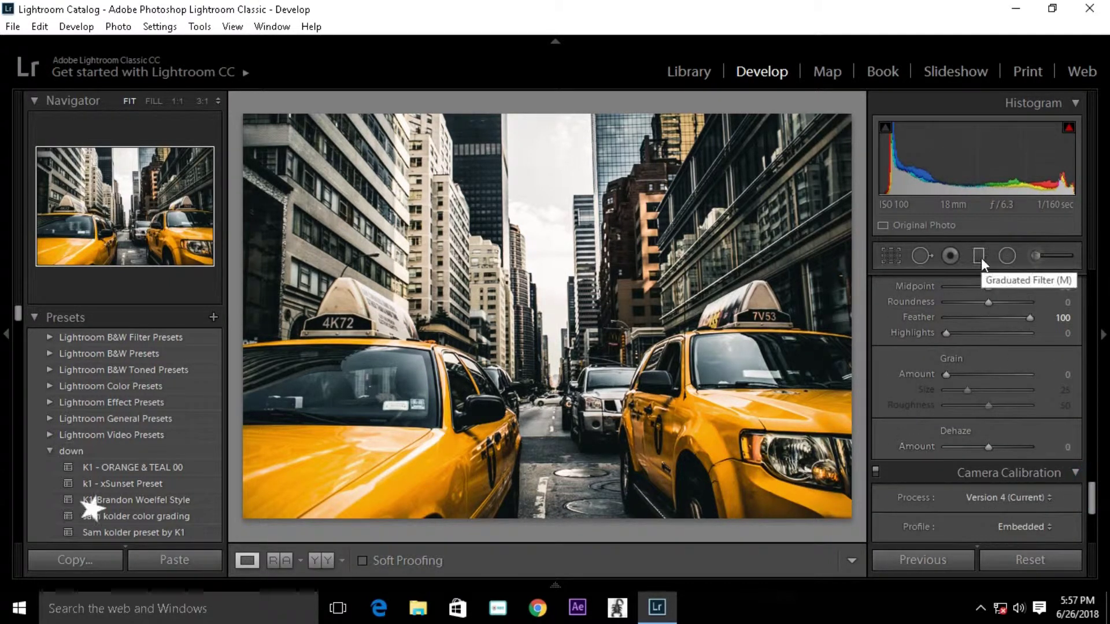
{"action": "left_click", "coordinate": [980, 256]}
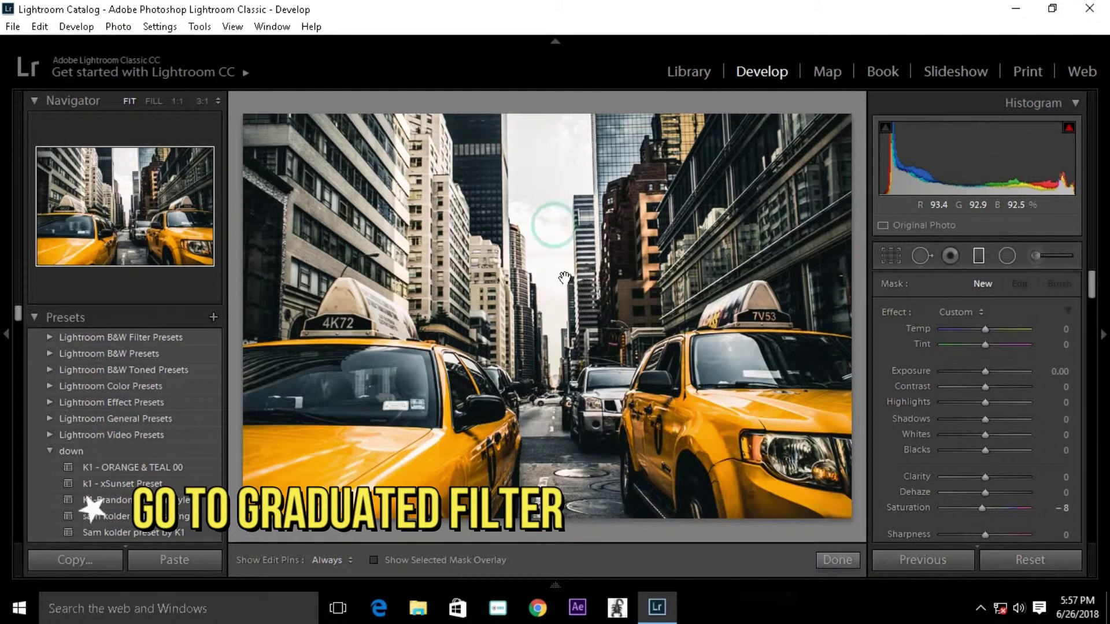
{"action": "mouse_move", "coordinate": [554, 221]}
{"action": "left_mouse_down"}
{"action": "mouse_move", "coordinate": [555, 345]}
{"action": "mouse_move", "coordinate": [554, 334]}
{"action": "left_mouse_up"}
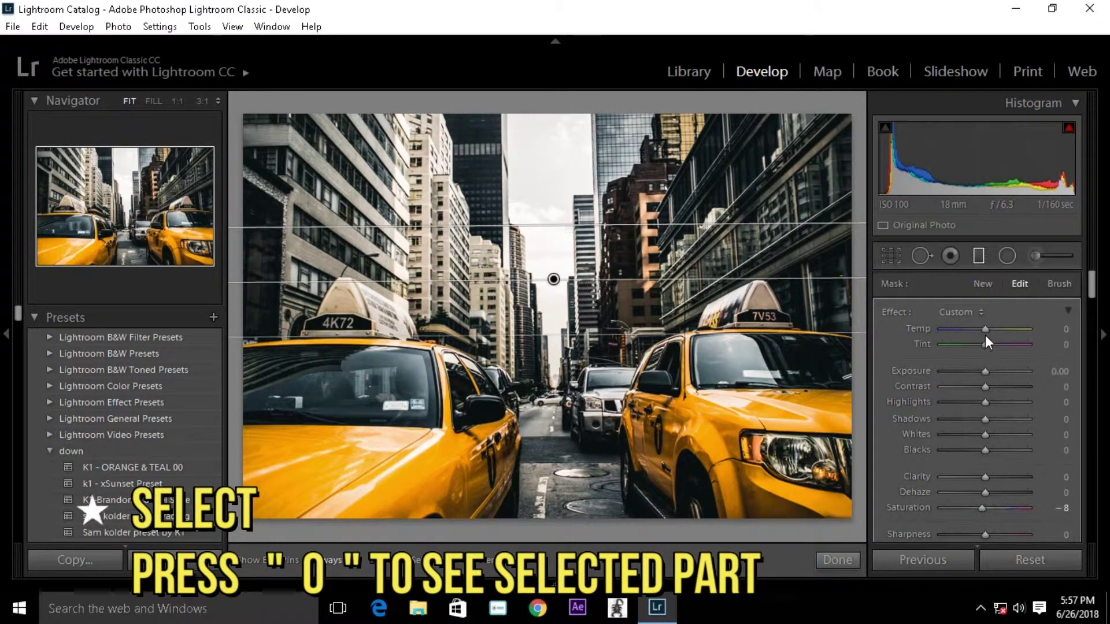
{"action": "key", "text": "o"}
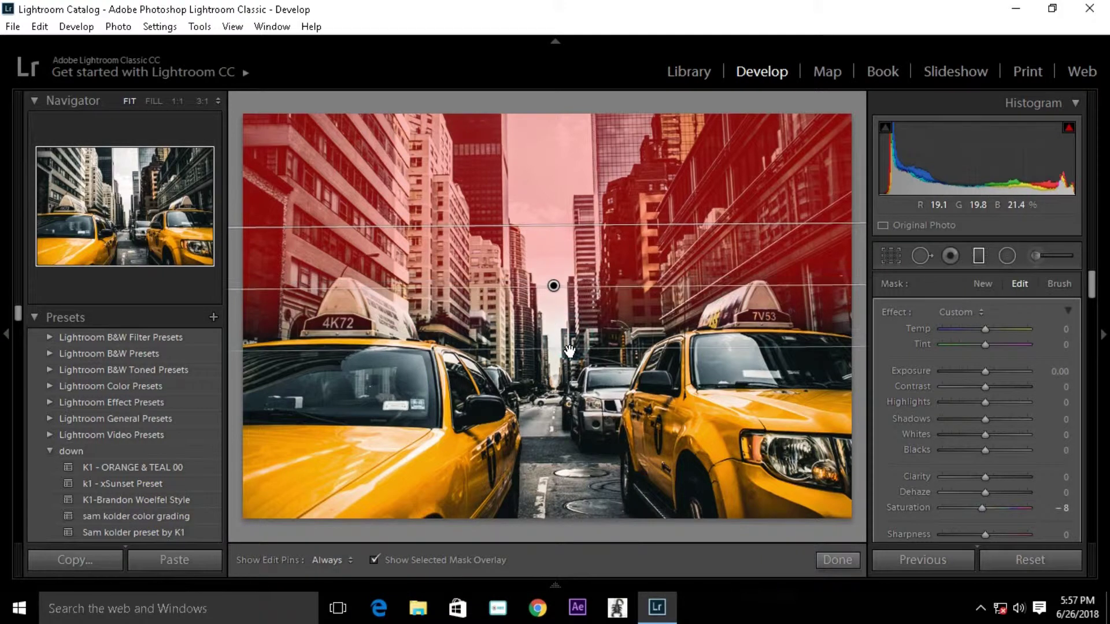
{"action": "left_click_drag", "start_coordinate": [569, 344], "coordinate": [570, 355]}
{"action": "key", "text": "o"}
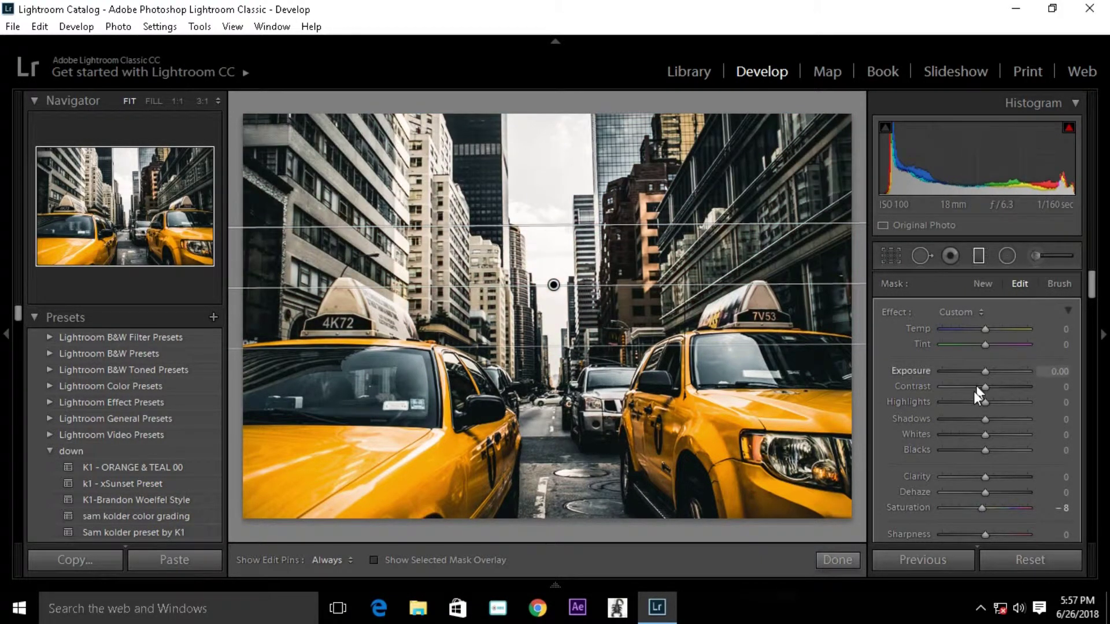
- Give the graduated filter Clarity −57 and Saturation −34, then finish it
{"action": "left_click_drag", "start_coordinate": [981, 475], "coordinate": [960, 477]}
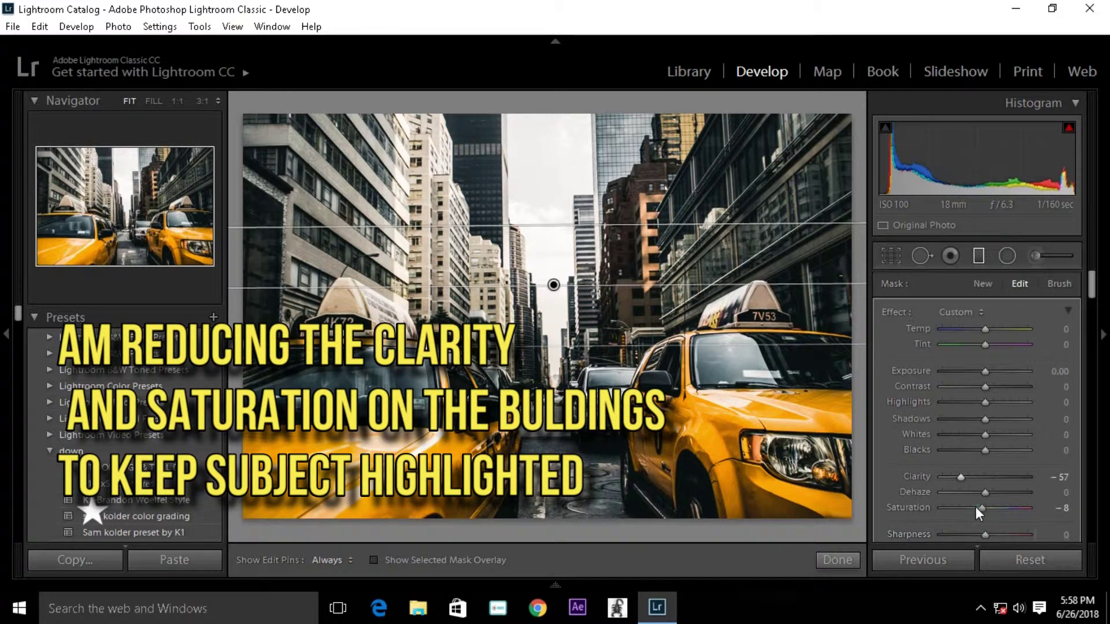
{"action": "left_click_drag", "start_coordinate": [975, 507], "coordinate": [970, 507]}
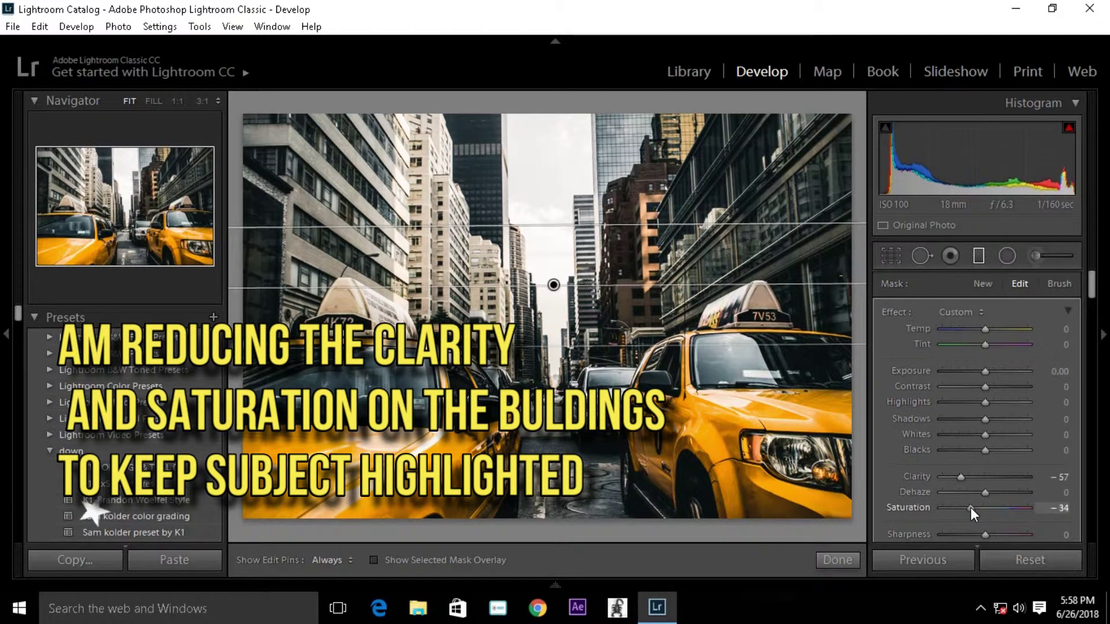
{"action": "left_click", "coordinate": [841, 561]}
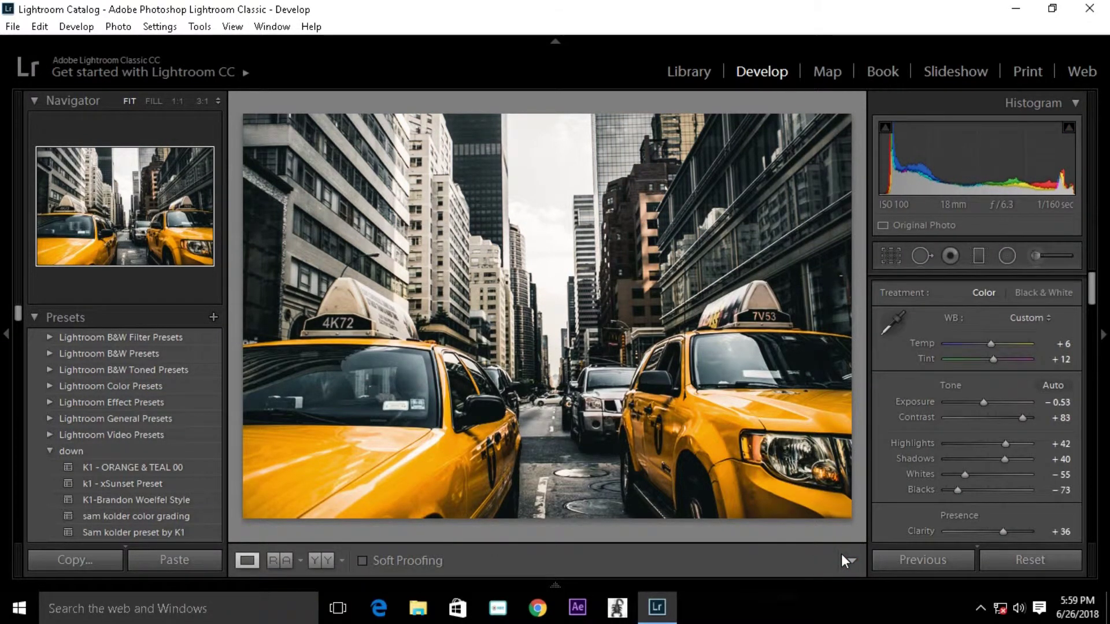
- Switch to the Before/After side-by-side view of the taxi photo
{"action": "key", "text": "y"}
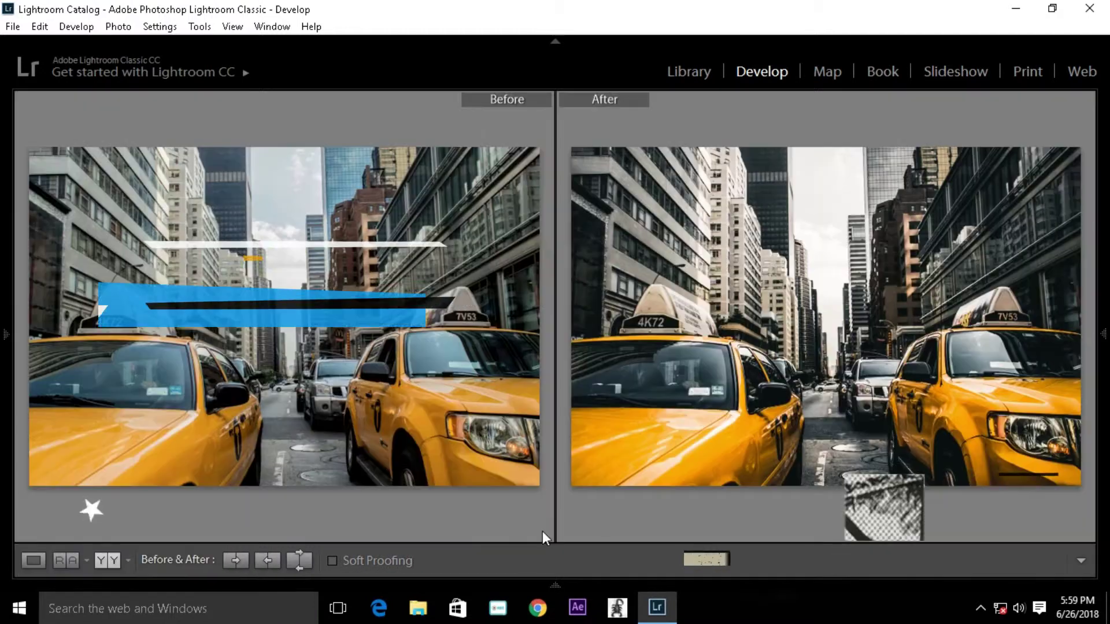